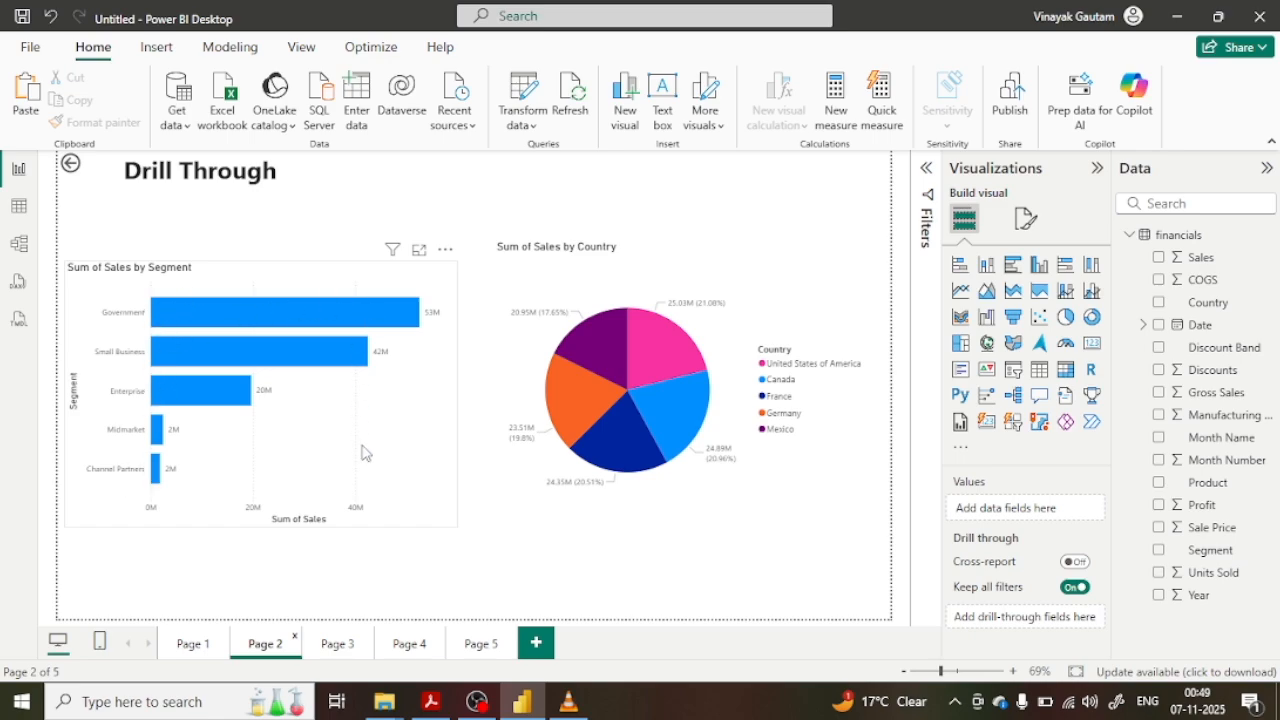
Step: Compare the segment and country sales charts on Page 2 with the product and month sales tables on Page 3
mouse_move(232, 366)
left_click(337, 643)
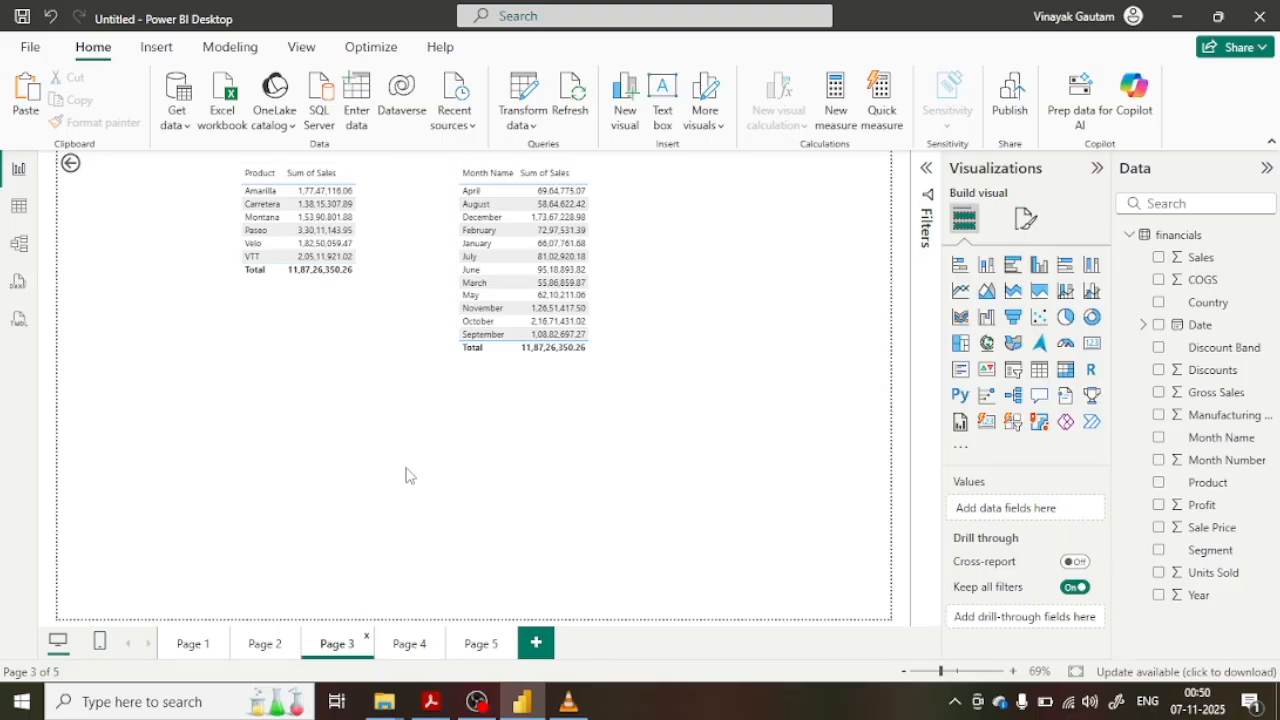
left_click(262, 643)
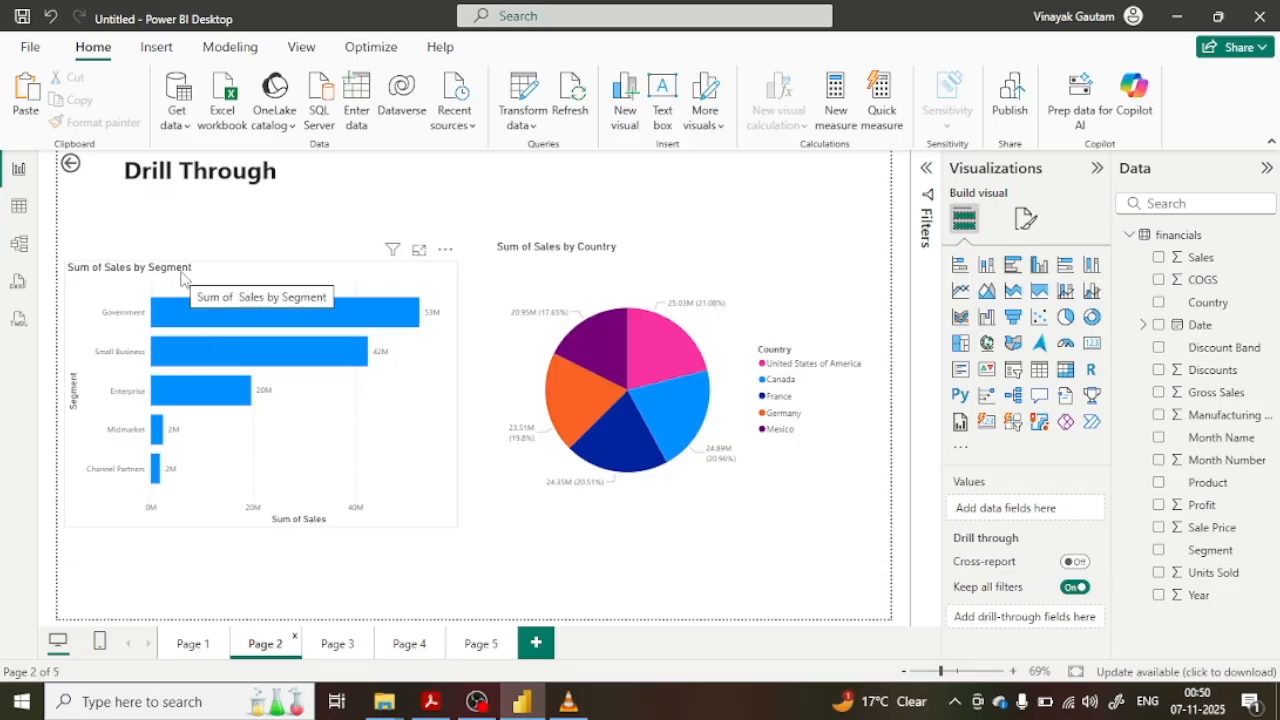
left_click(332, 648)
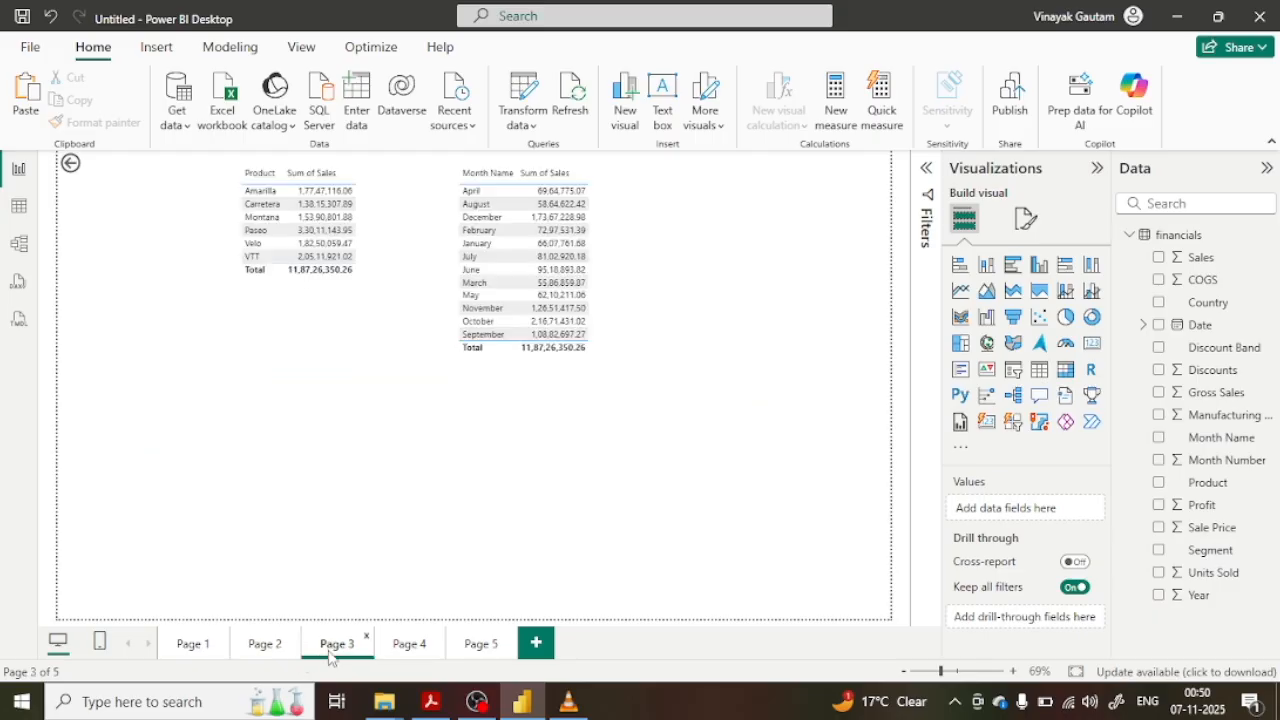
left_click(262, 645)
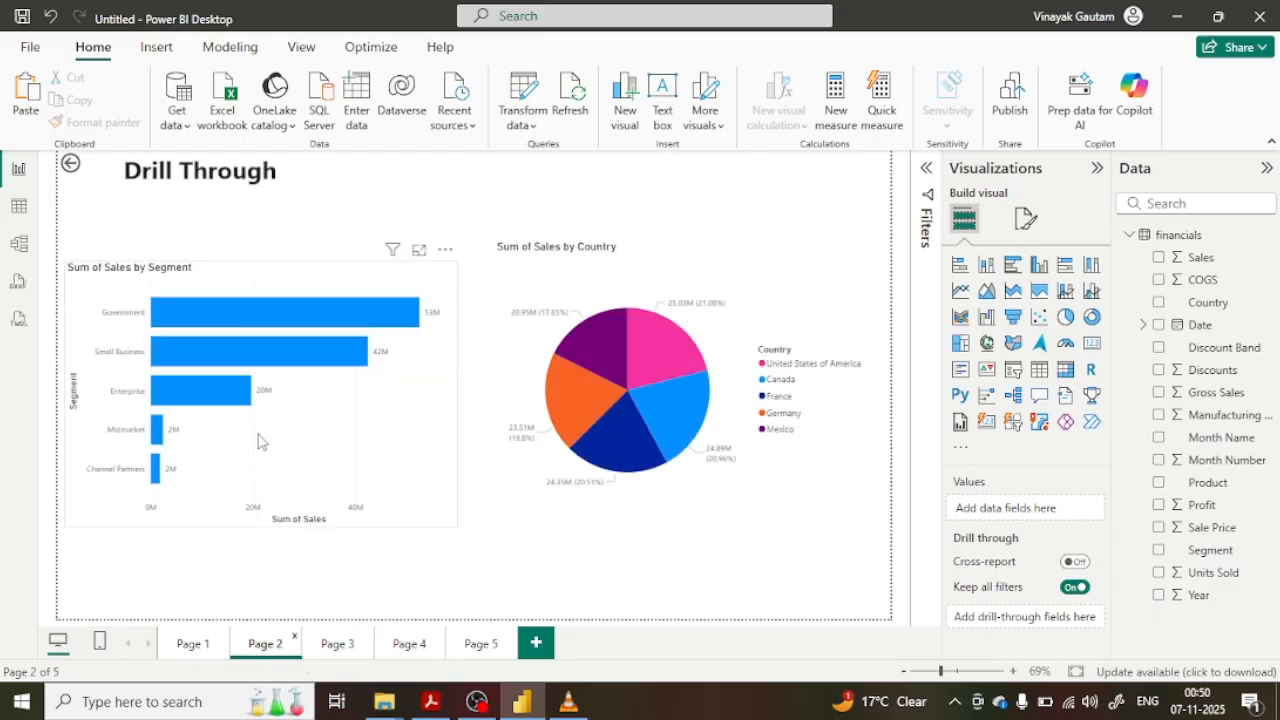
Step: Check the Government bar's available options in the segment chart, and review the Page 3 tables again
left_click(247, 278)
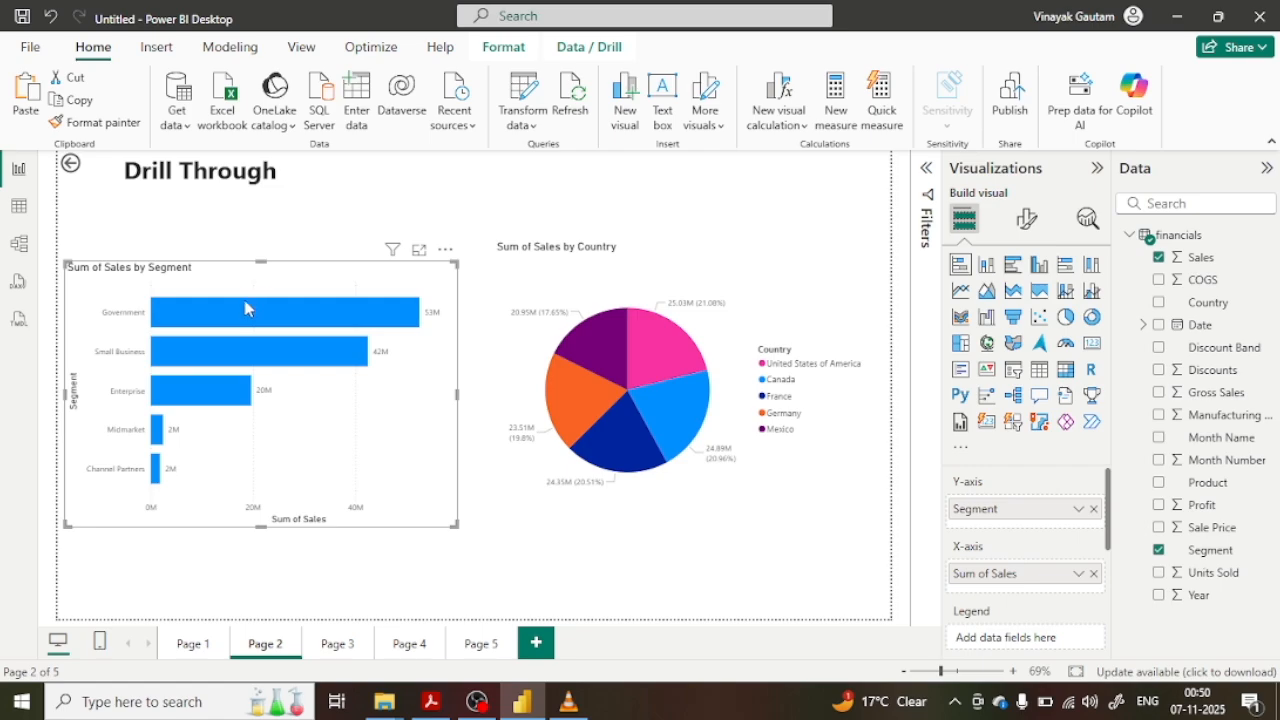
right_click(247, 312)
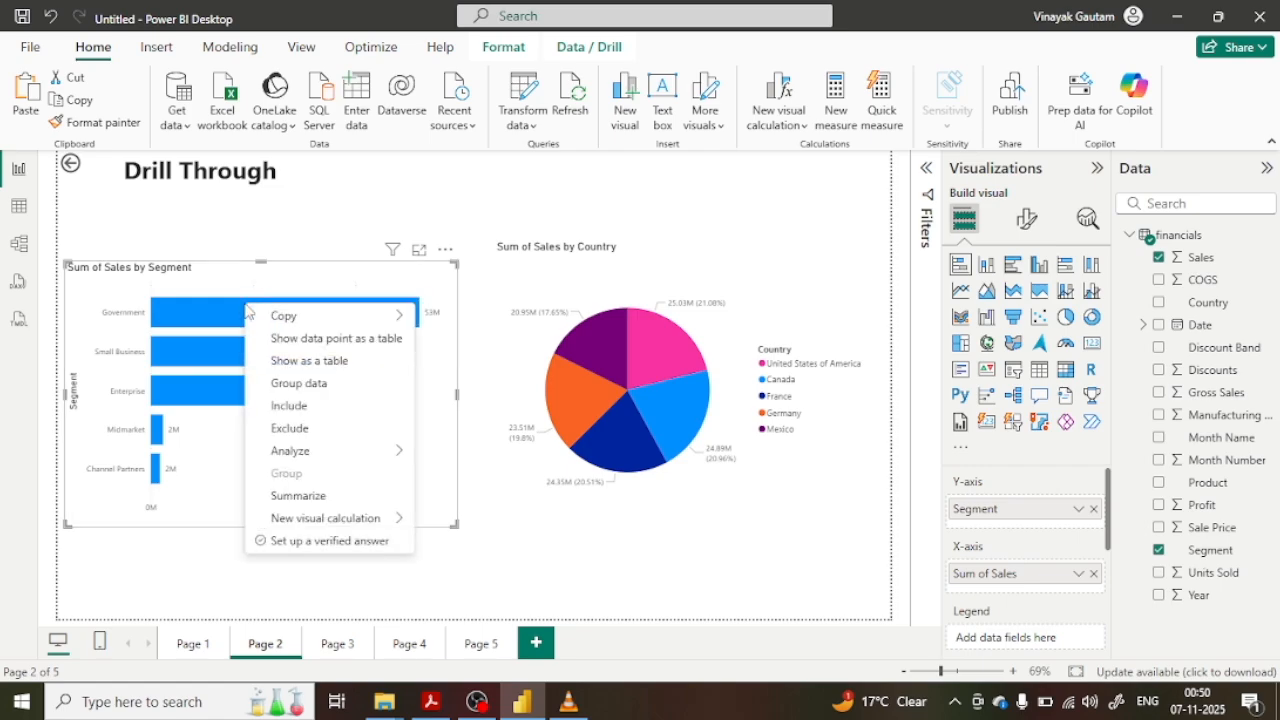
left_click(272, 234)
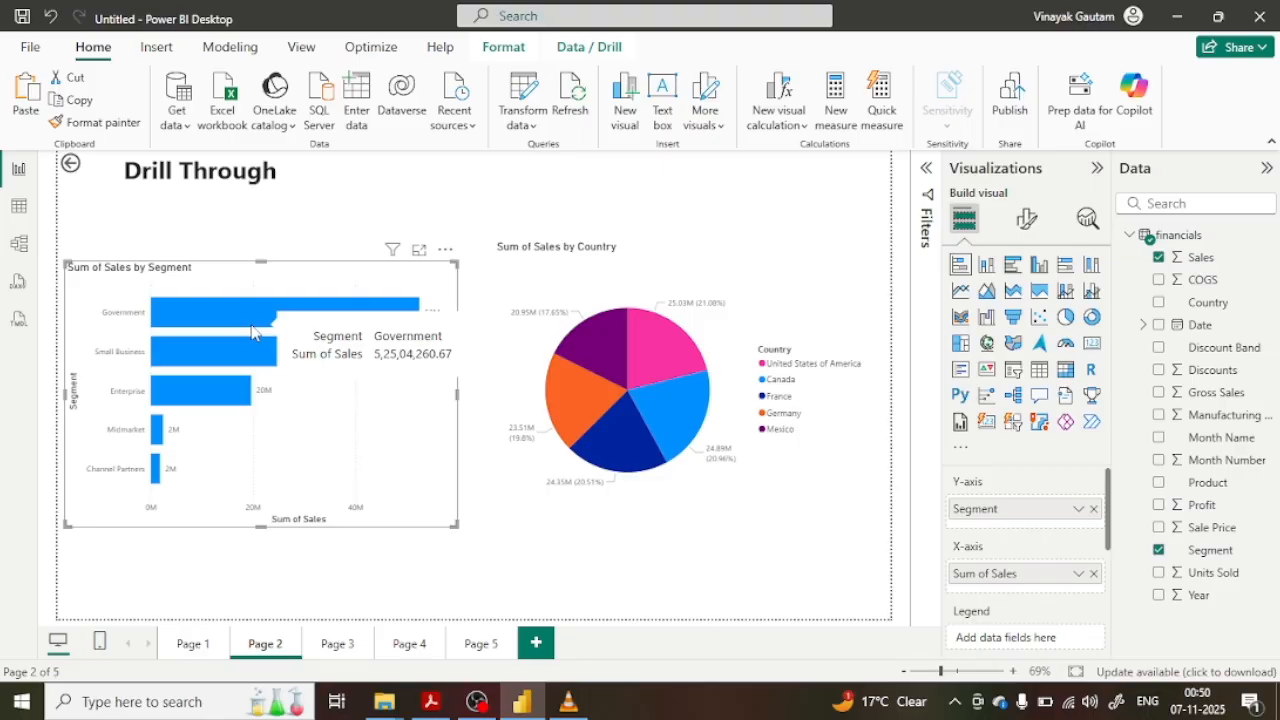
left_click(336, 660)
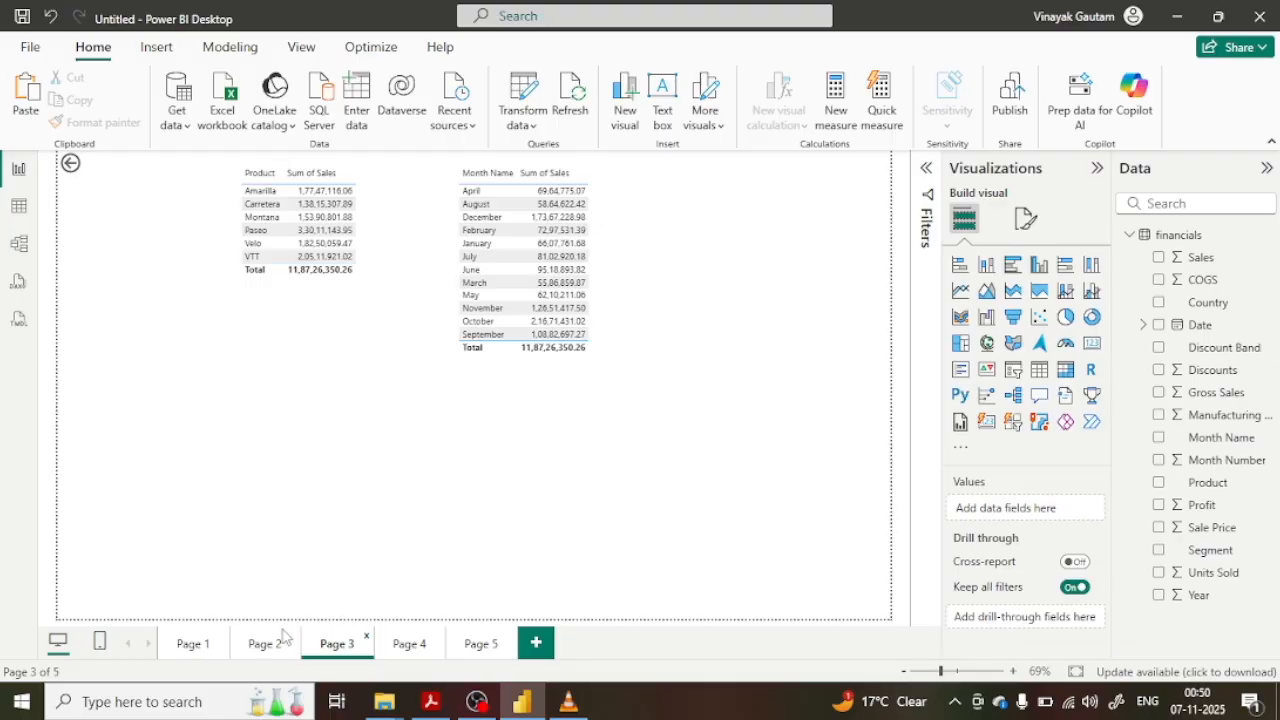
left_click(266, 656)
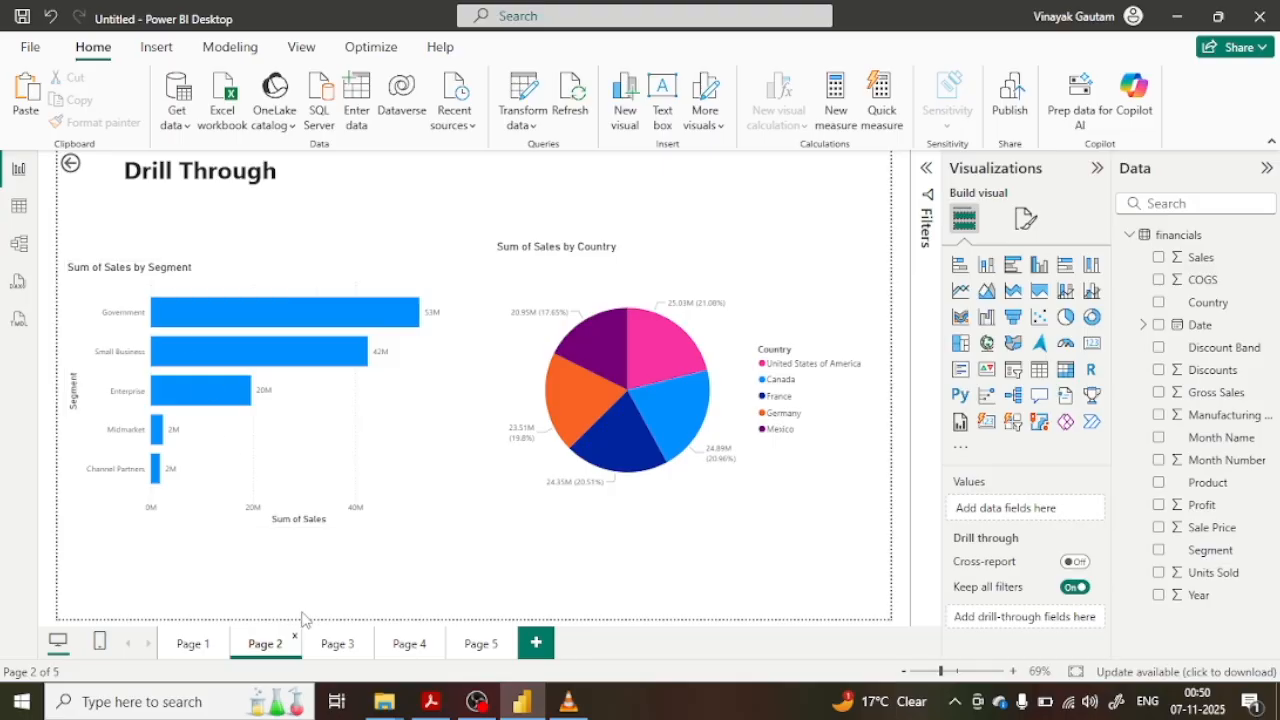
Step: Add the Segment field as a drill-through field on Page 3
left_click(337, 648)
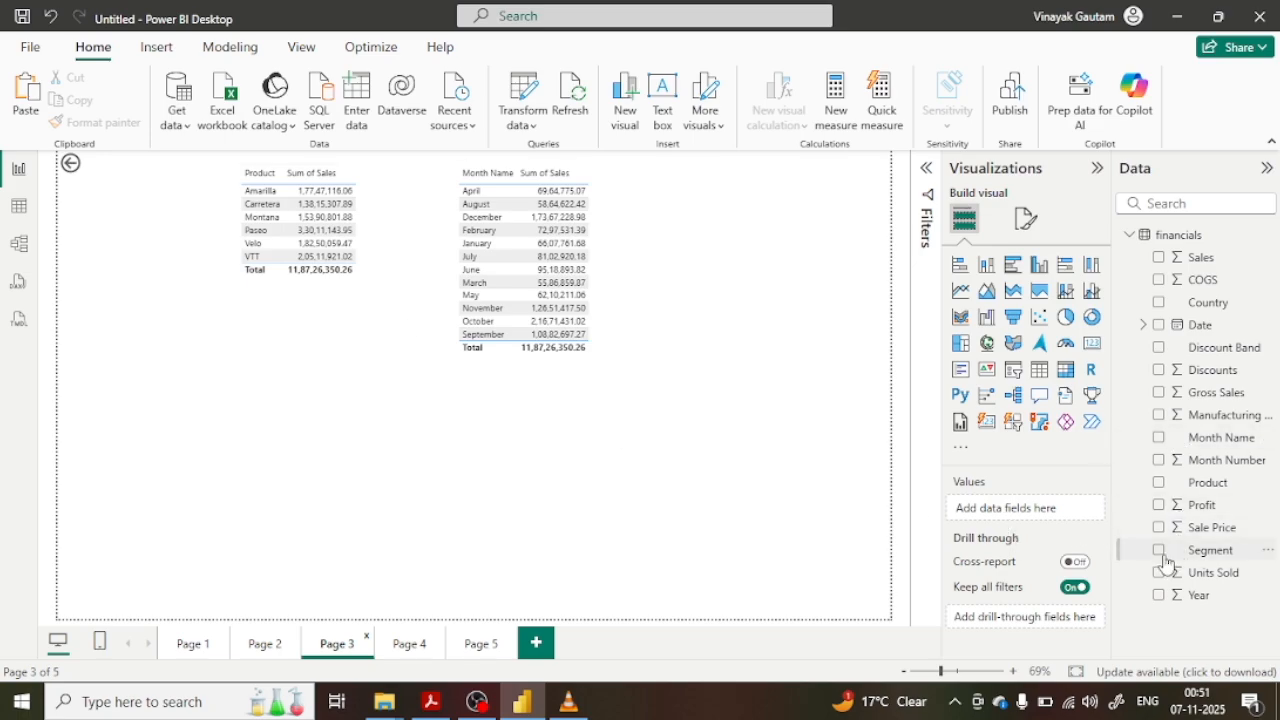
left_click_drag(1175, 563, 1004, 622)
scroll(1004, 622, "down", 3)
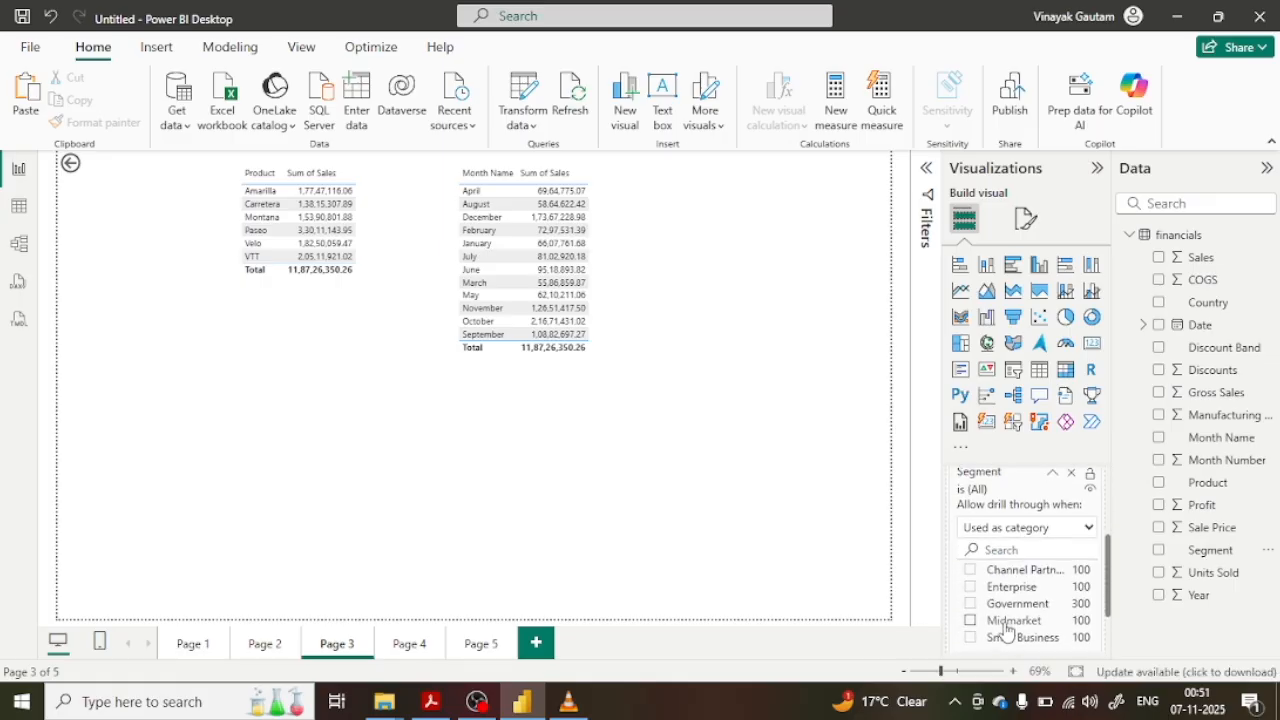
scroll(1005, 628, "down", 1)
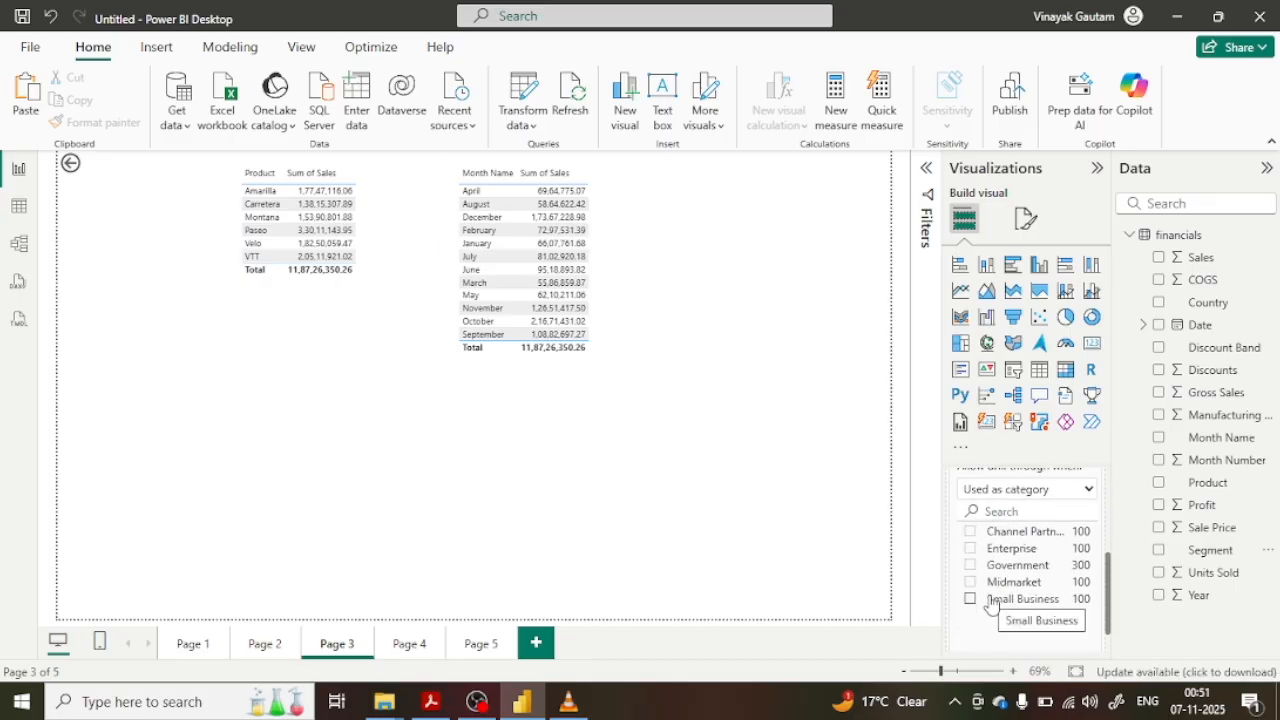
Step: Drill through from the Government bar in the Page 2 segment chart to Page 3
left_click(265, 645)
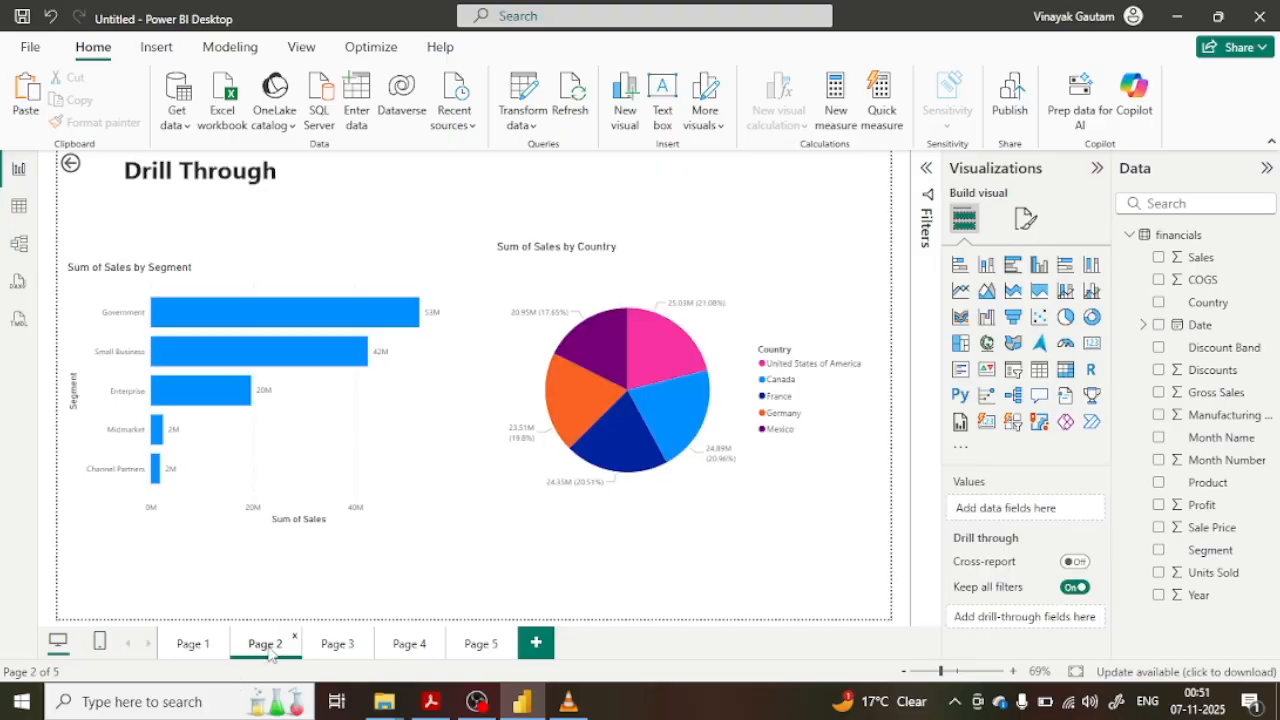
left_click(228, 305)
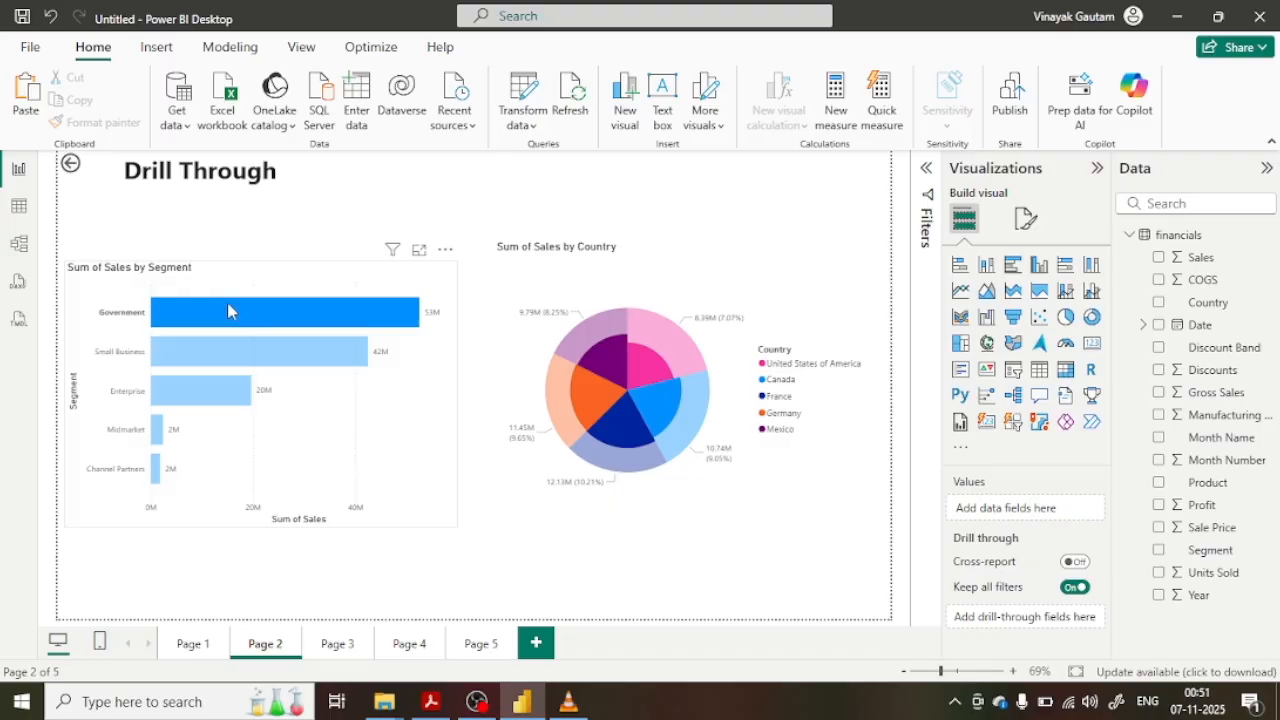
right_click(228, 308)
mouse_move(278, 460)
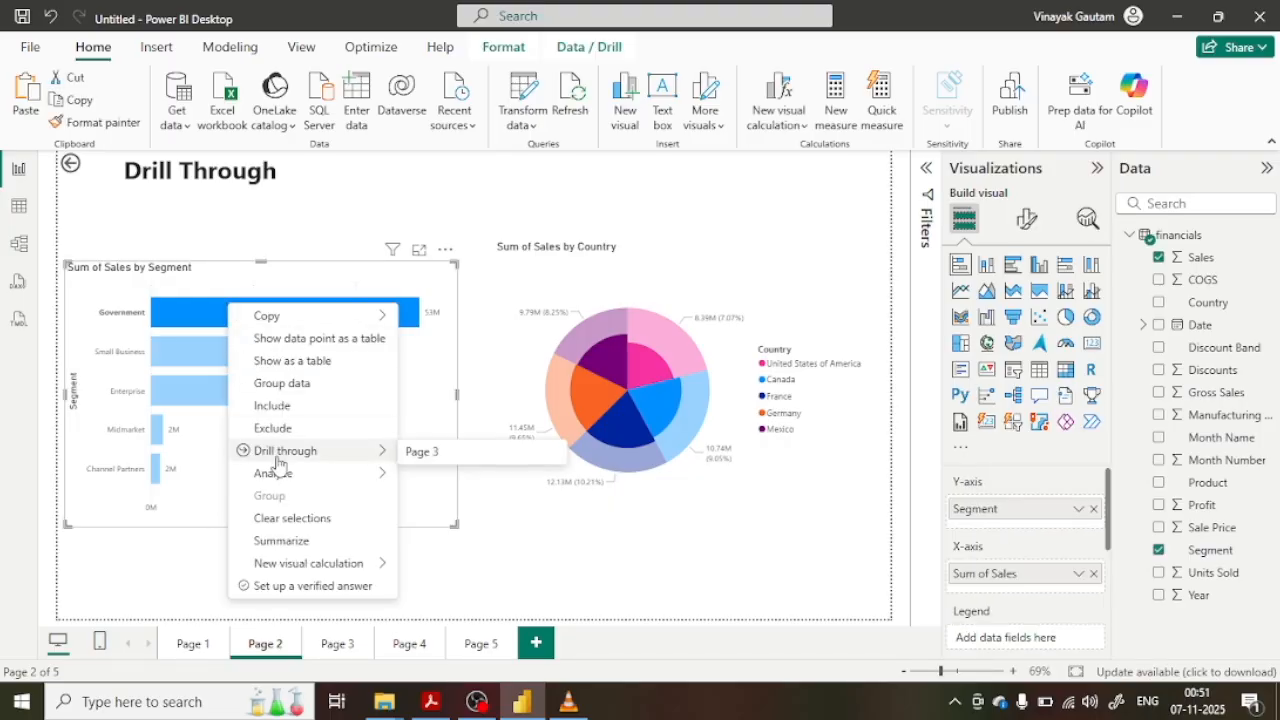
left_click(420, 459)
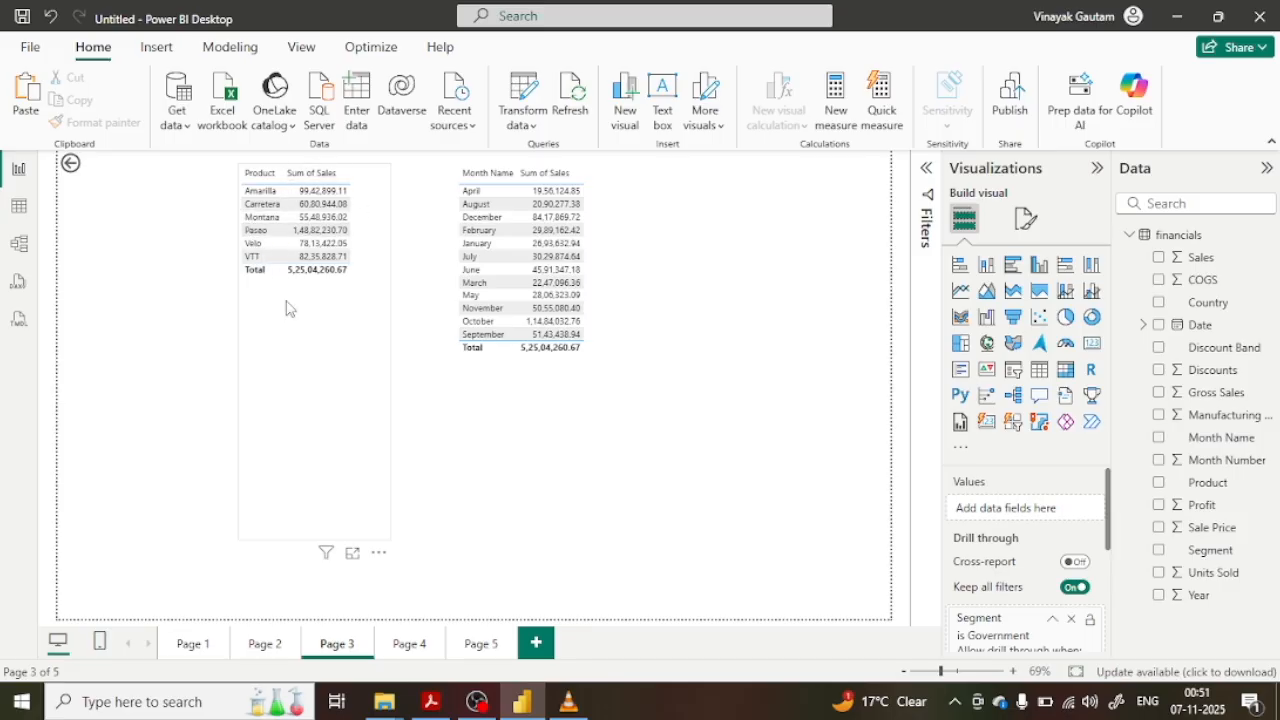
Step: Compare the Government bar's sales on Page 2 with the totals of the product and month tables on Page 3
left_click(266, 645)
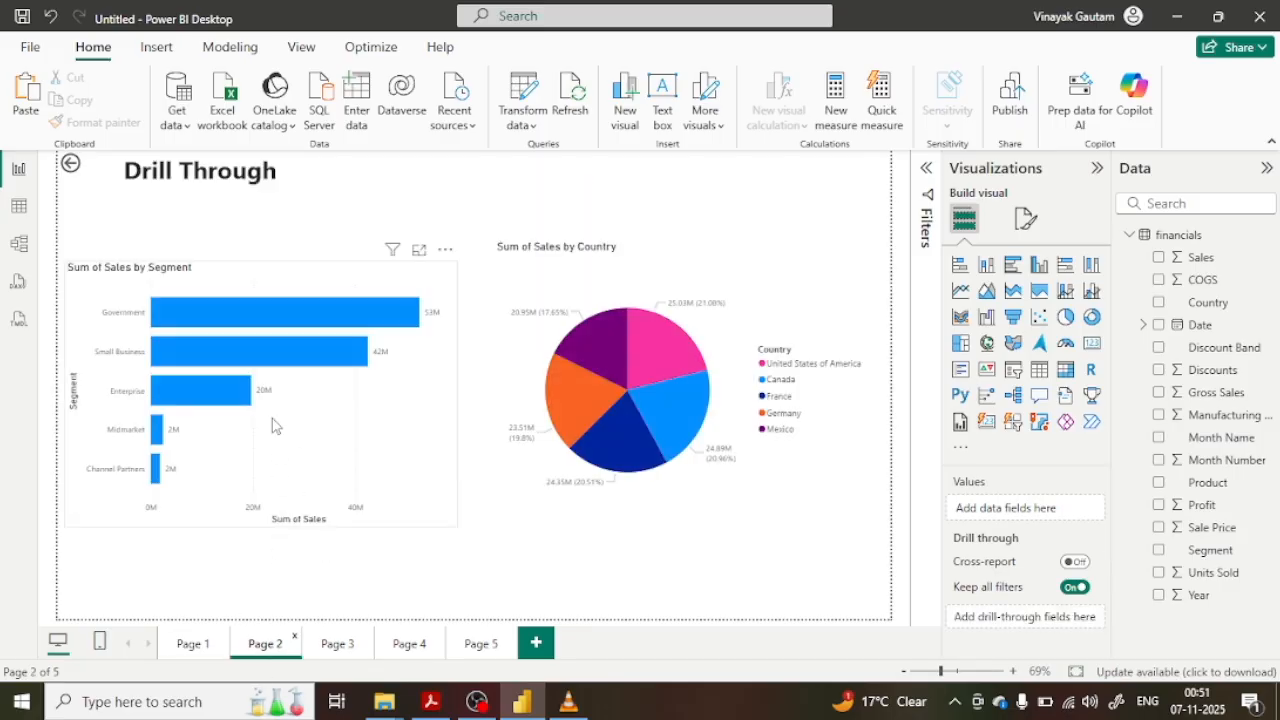
left_click(261, 305)
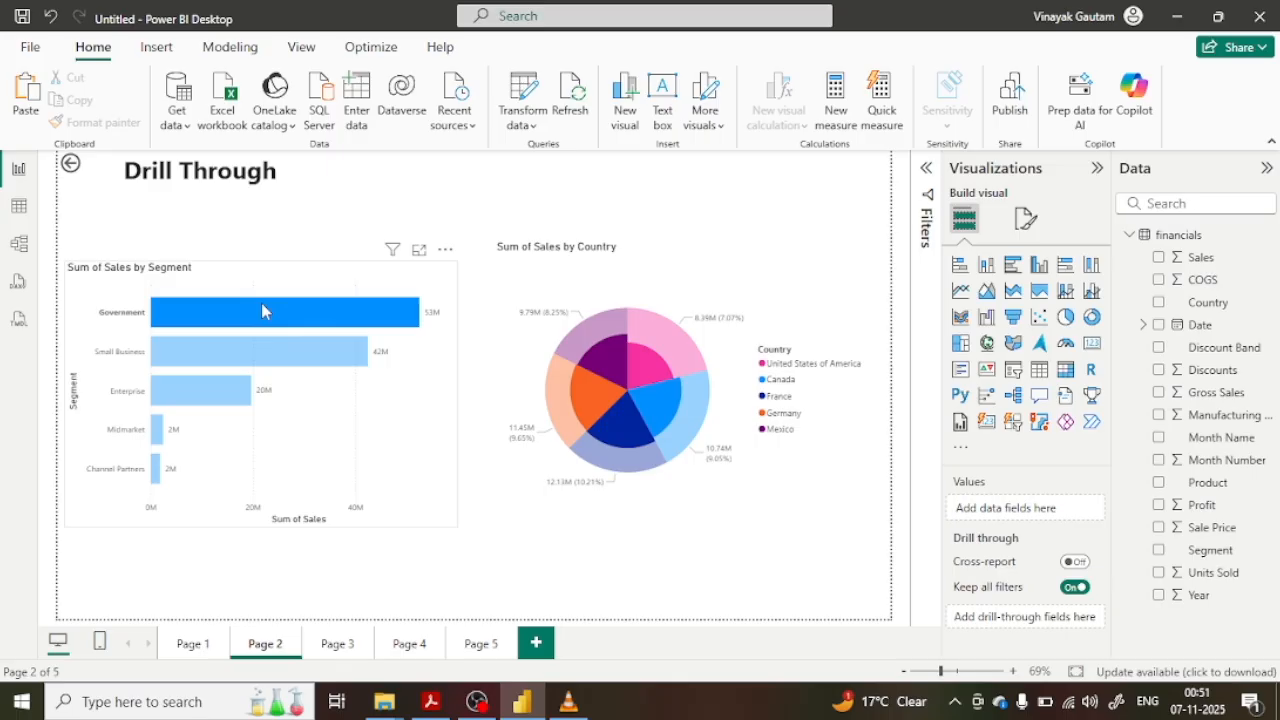
left_click(265, 317)
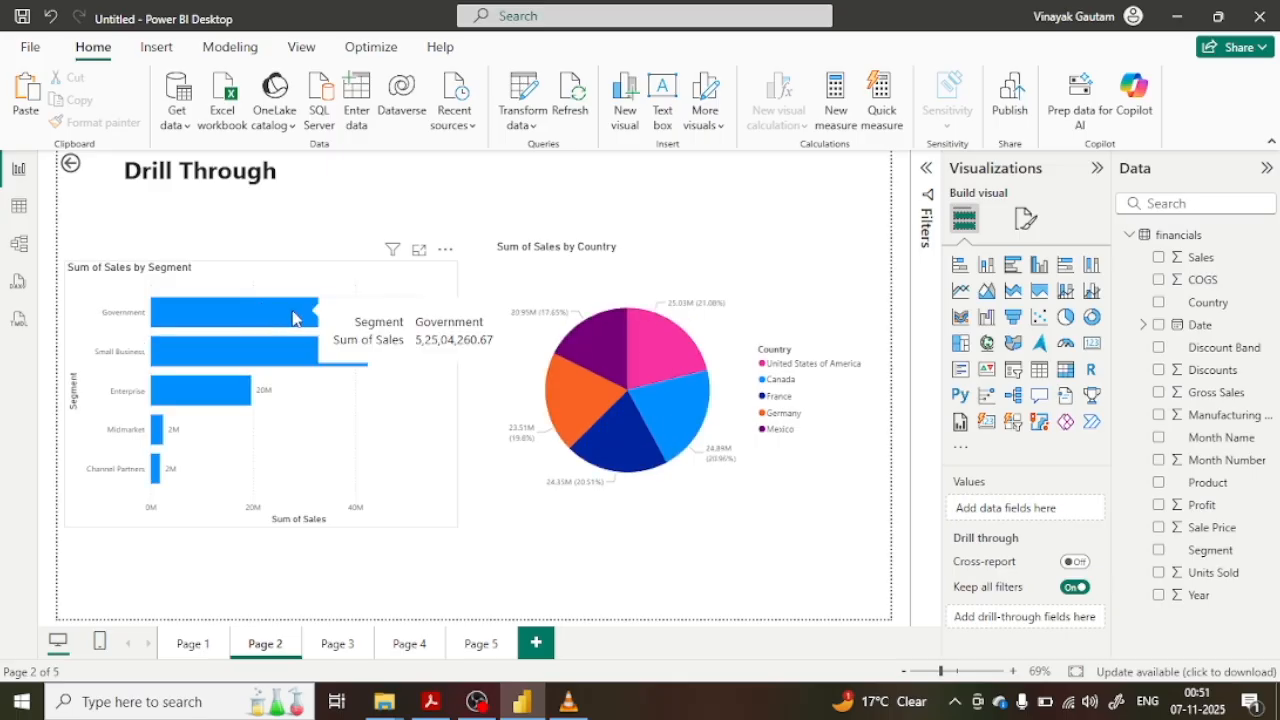
left_click(337, 645)
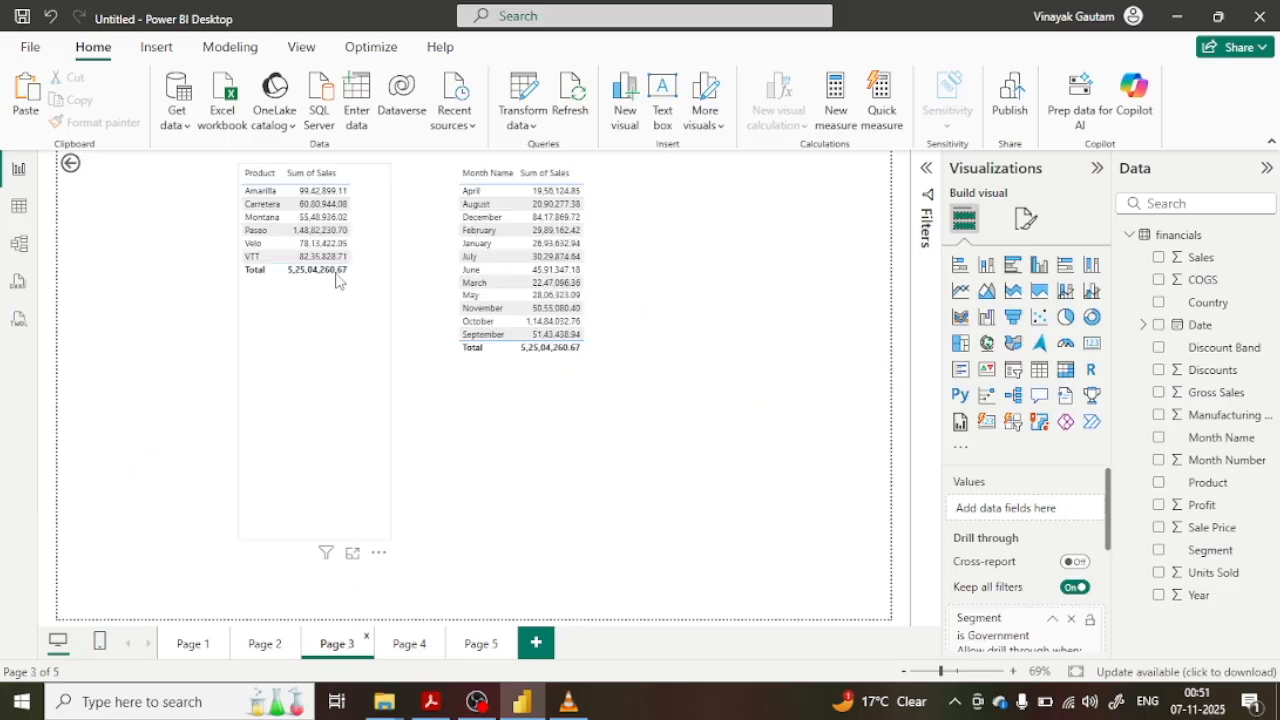
left_click(318, 204)
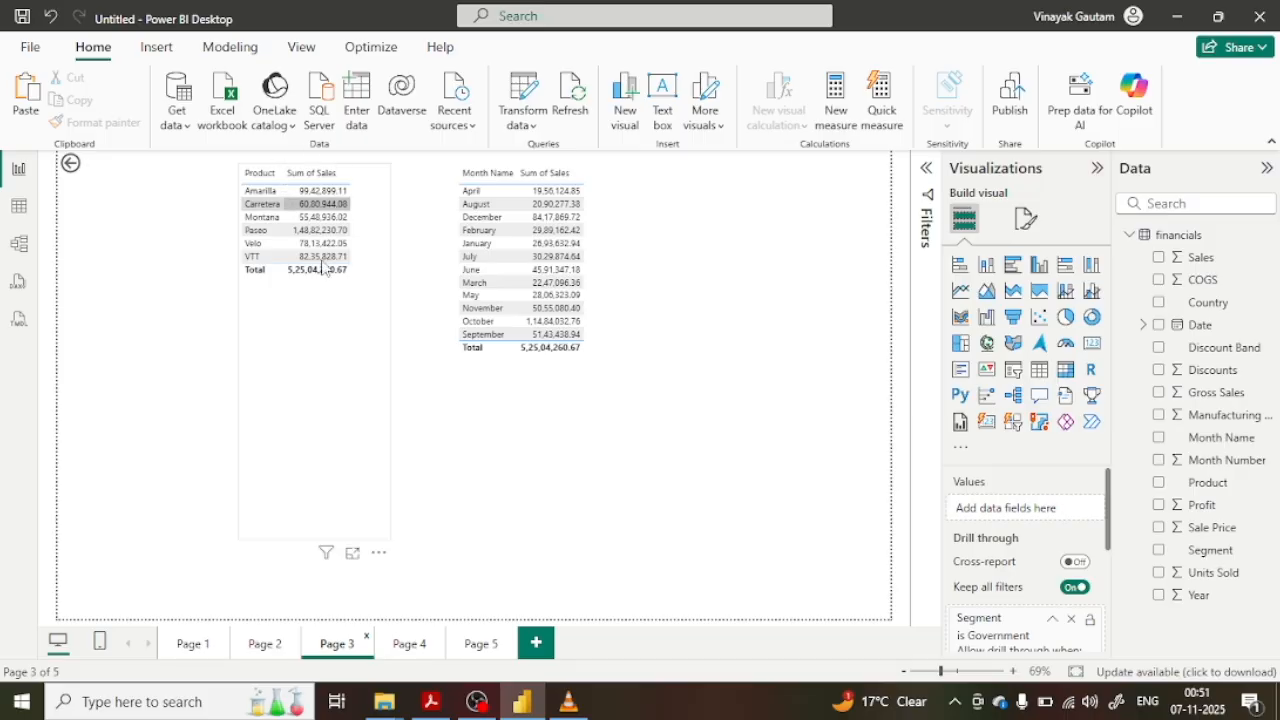
left_click(329, 376)
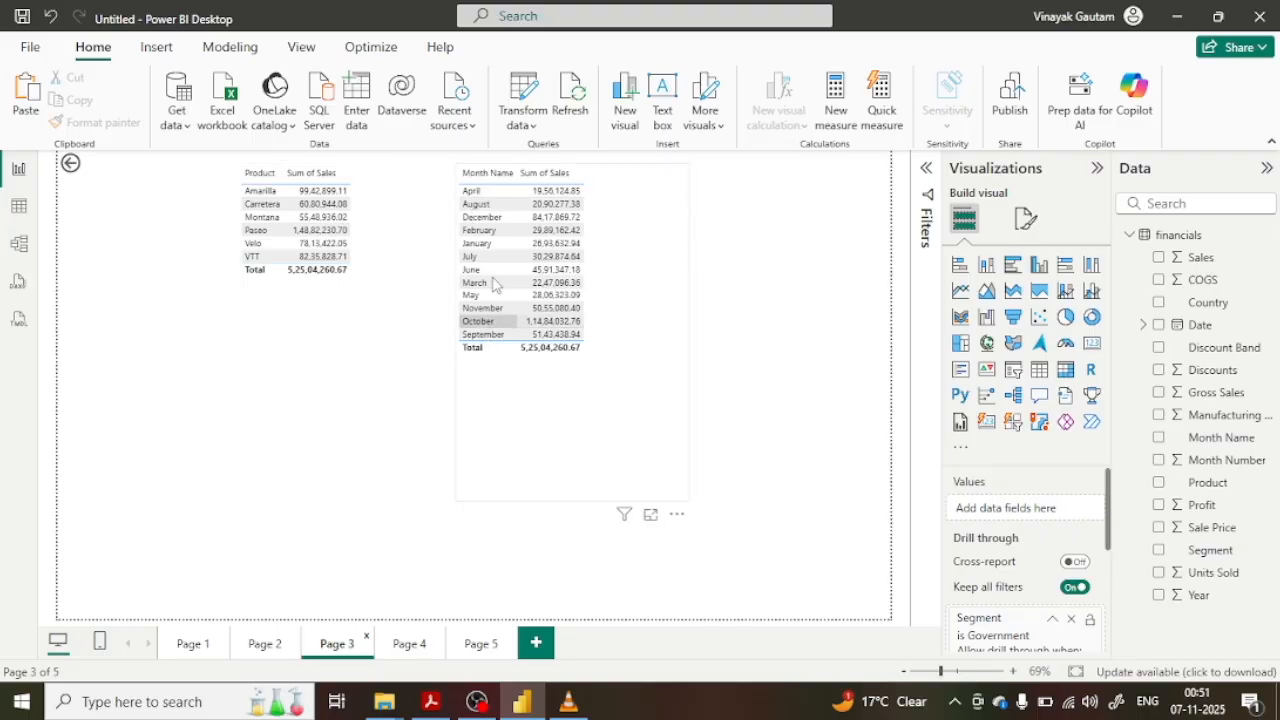
Step: Check whether the United States of America slice in the Page 2 country pie chart offers drill through
left_click(264, 645)
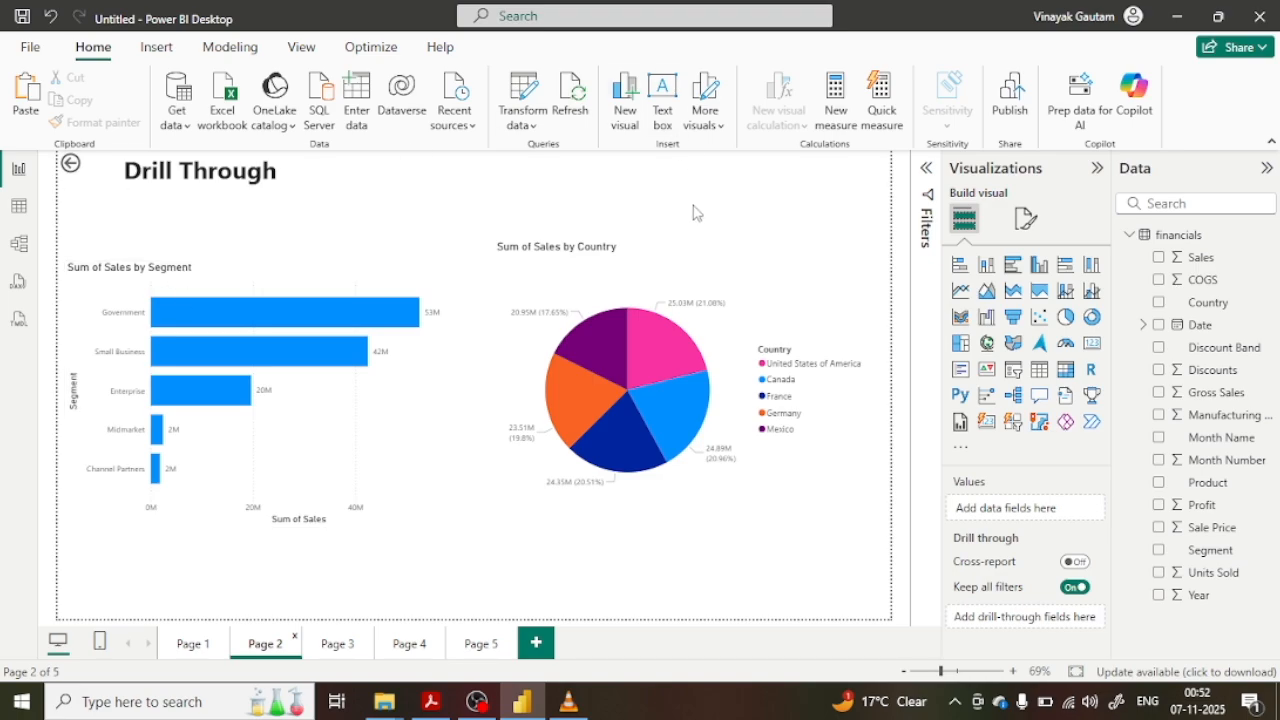
left_click(665, 279)
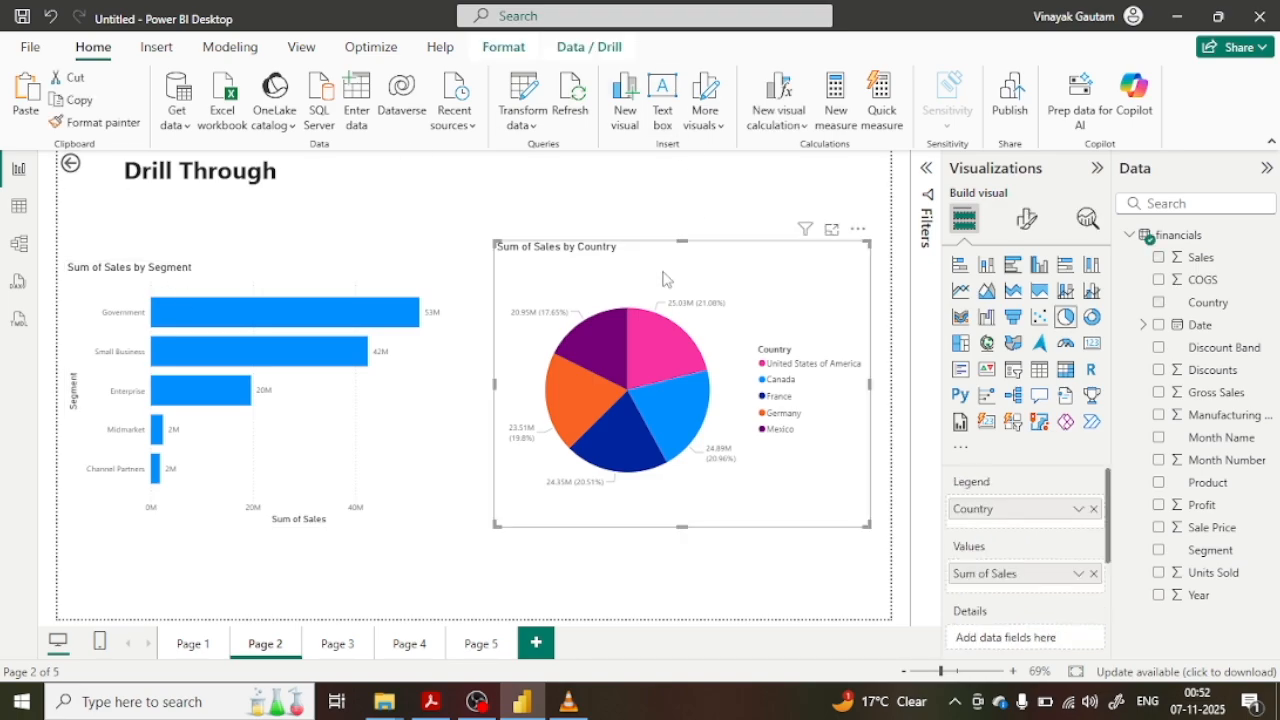
right_click(660, 350)
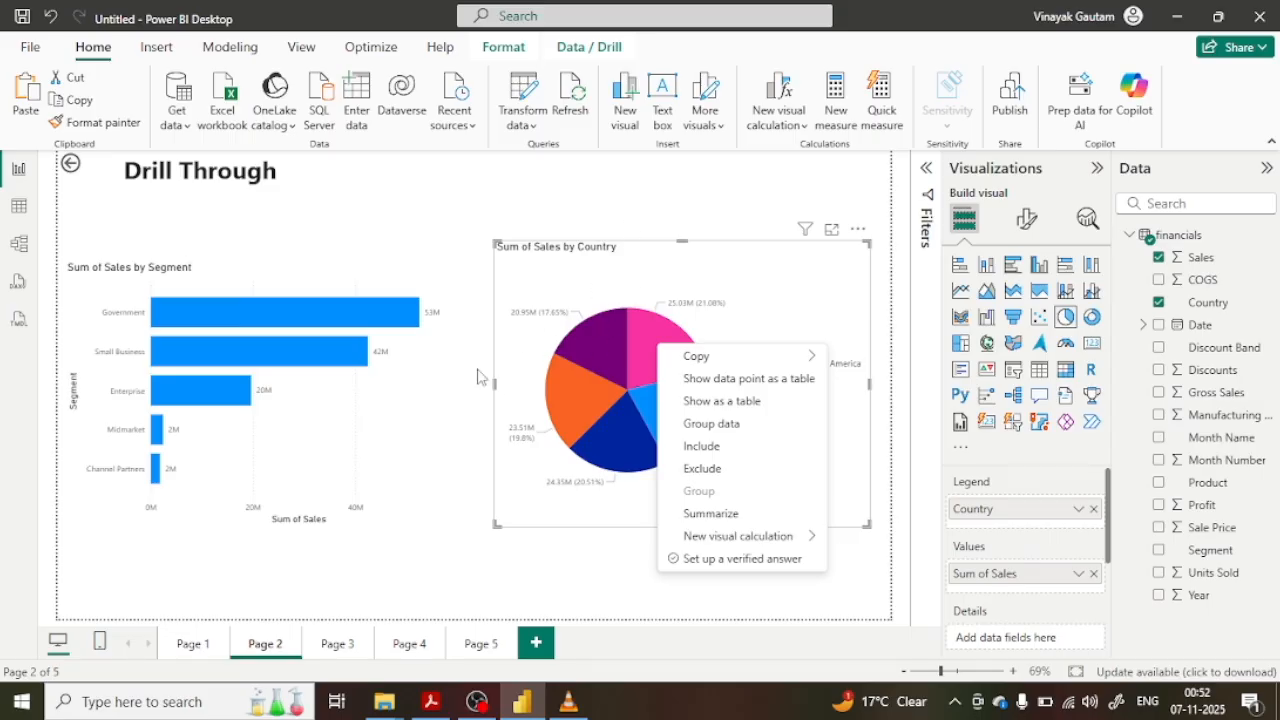
Step: Replace the Segment drill-through field on Page 3 with Country
left_click(335, 644)
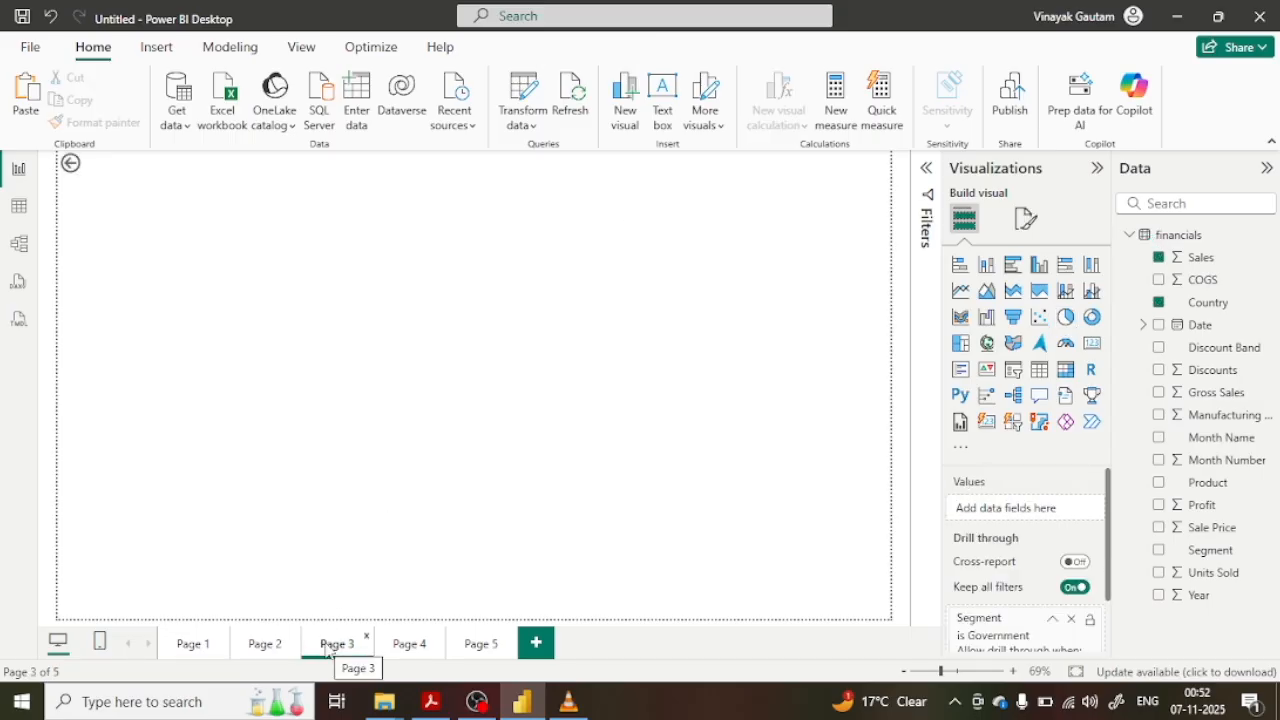
left_click(1071, 618)
left_click_drag(1208, 305, 1018, 627)
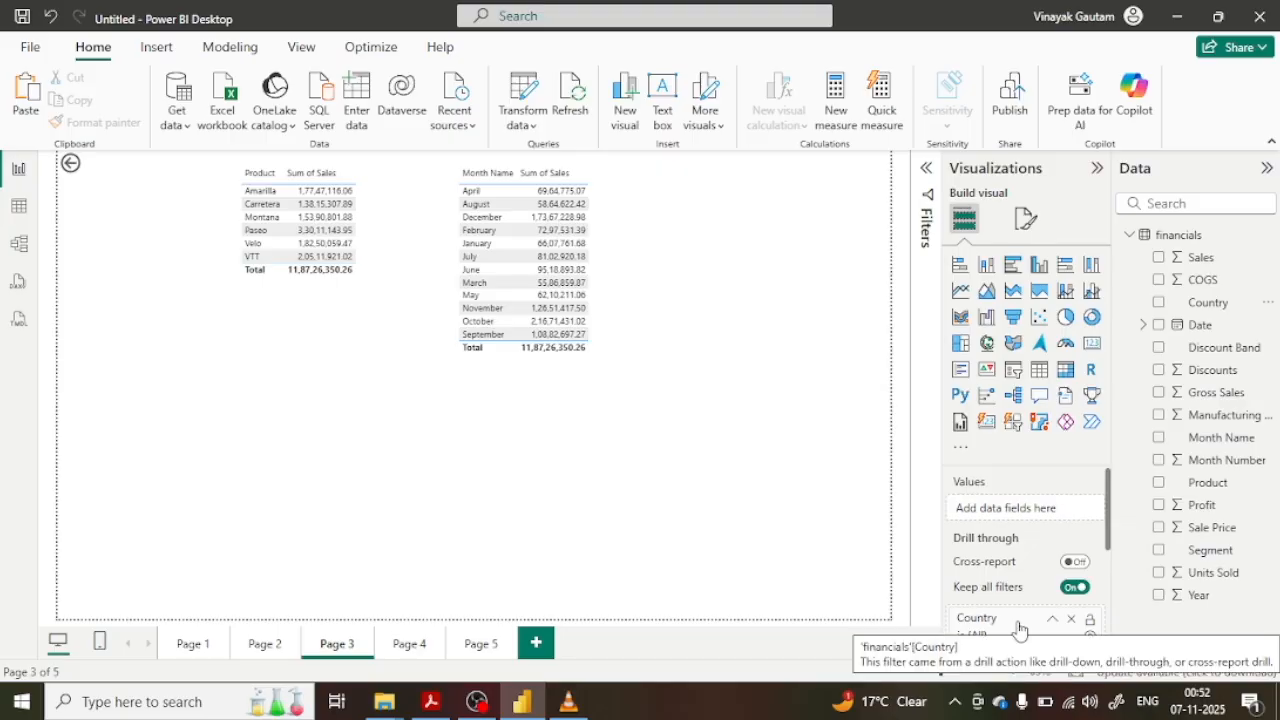
left_click(1018, 627)
scroll(1020, 630, "down", 3)
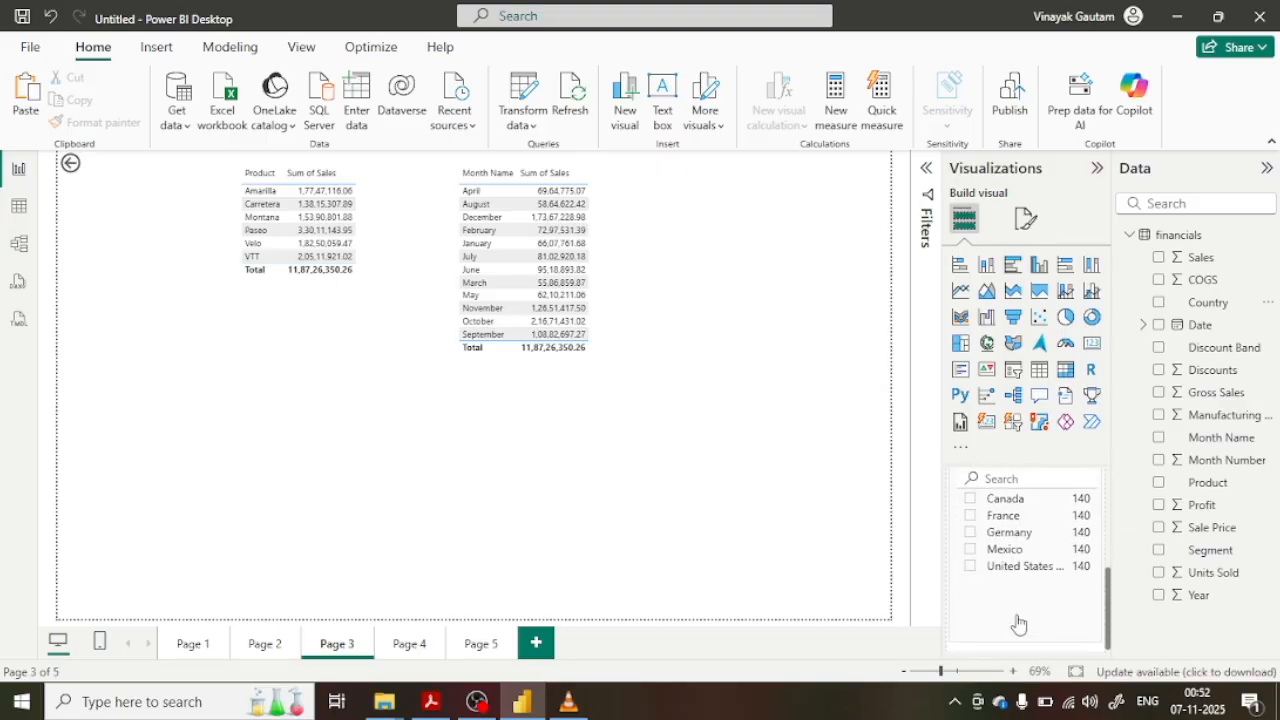
Step: Drill through from the United States of America slice in the Page 2 pie chart to Page 3
left_click(266, 644)
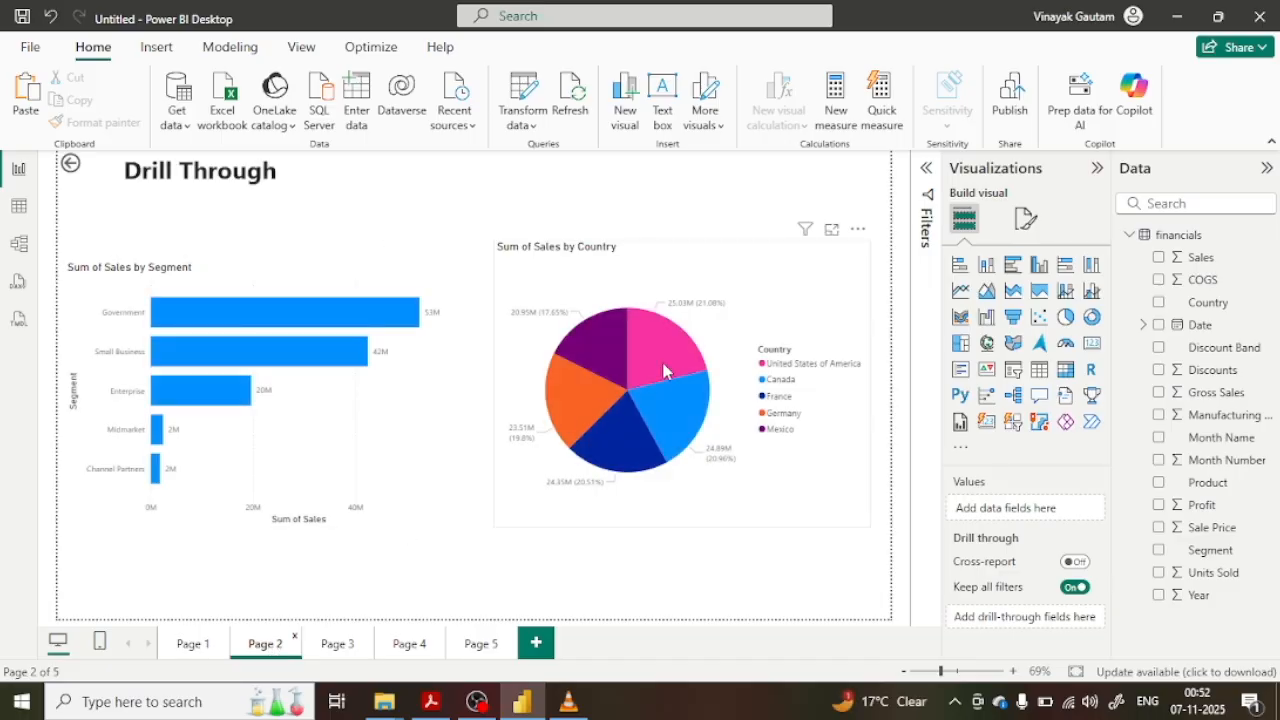
left_click(664, 371)
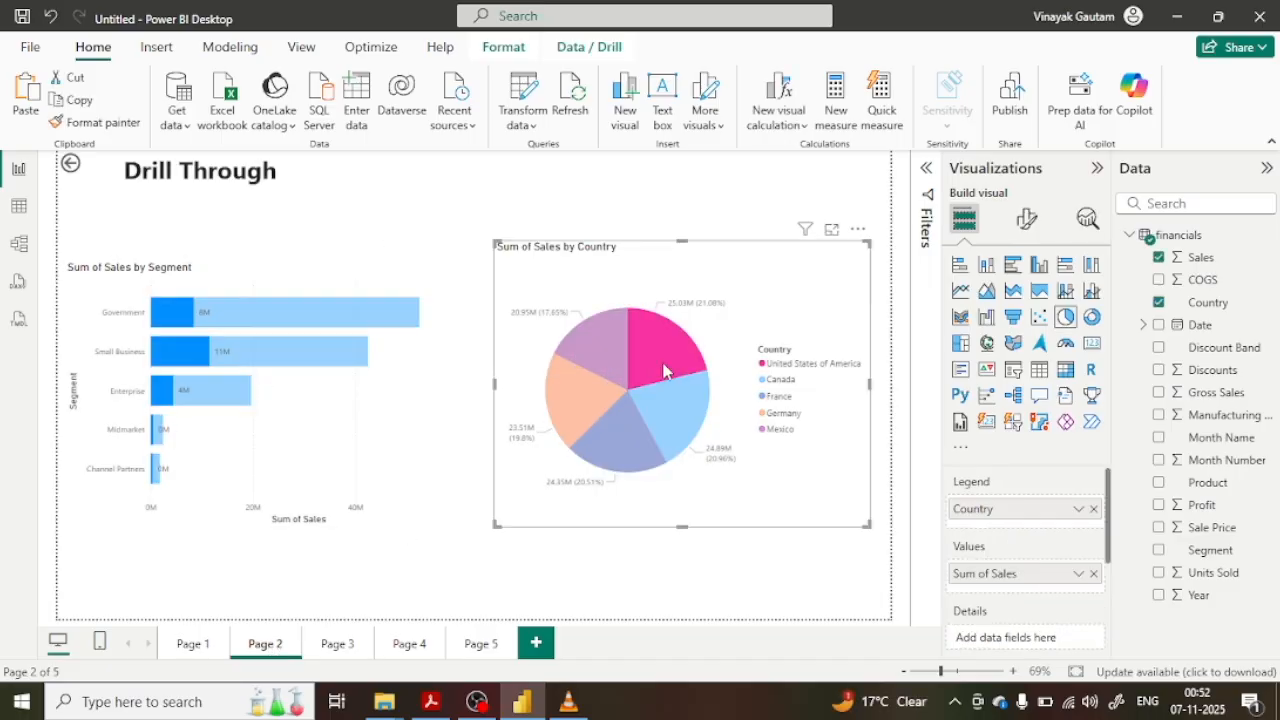
right_click(664, 371)
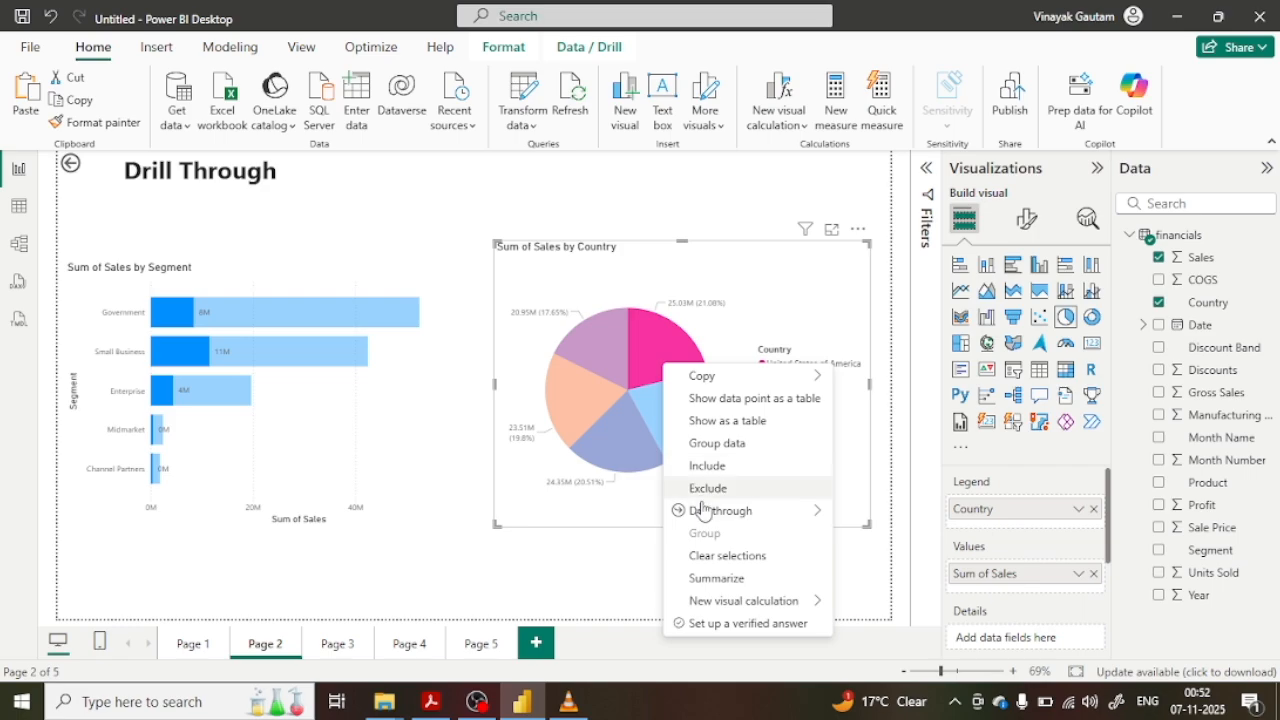
mouse_move(704, 516)
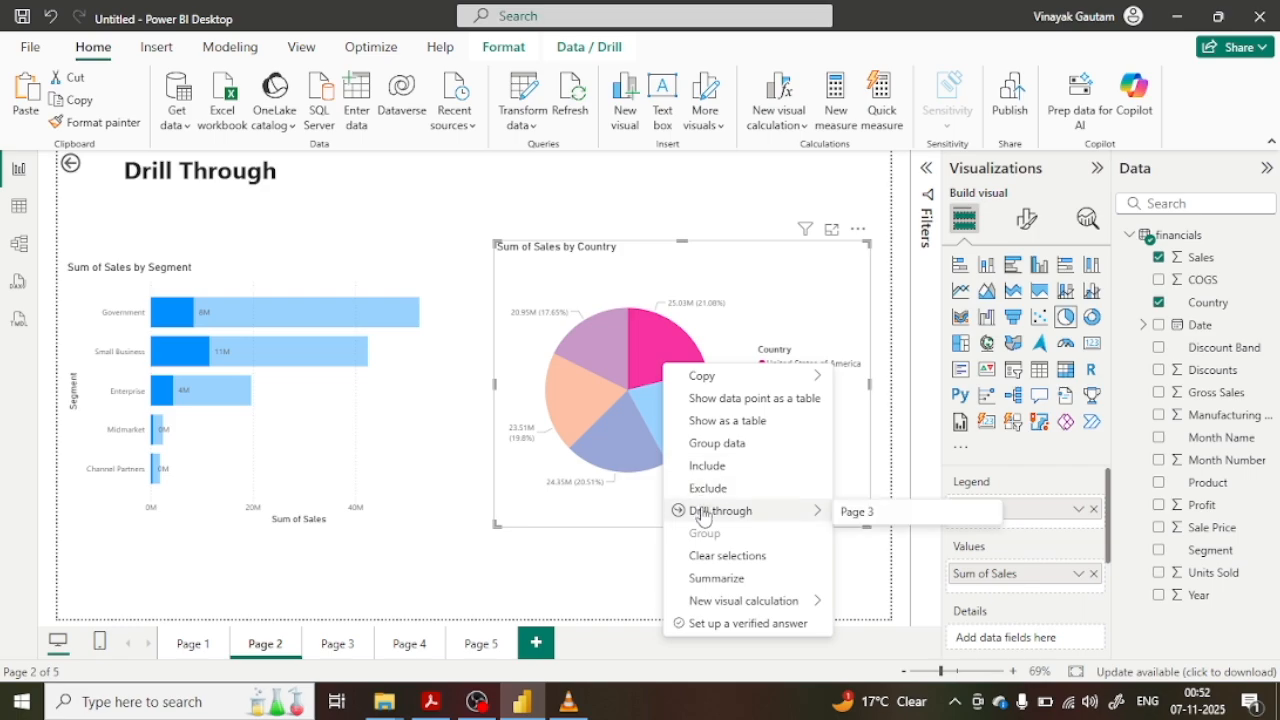
left_click(848, 514)
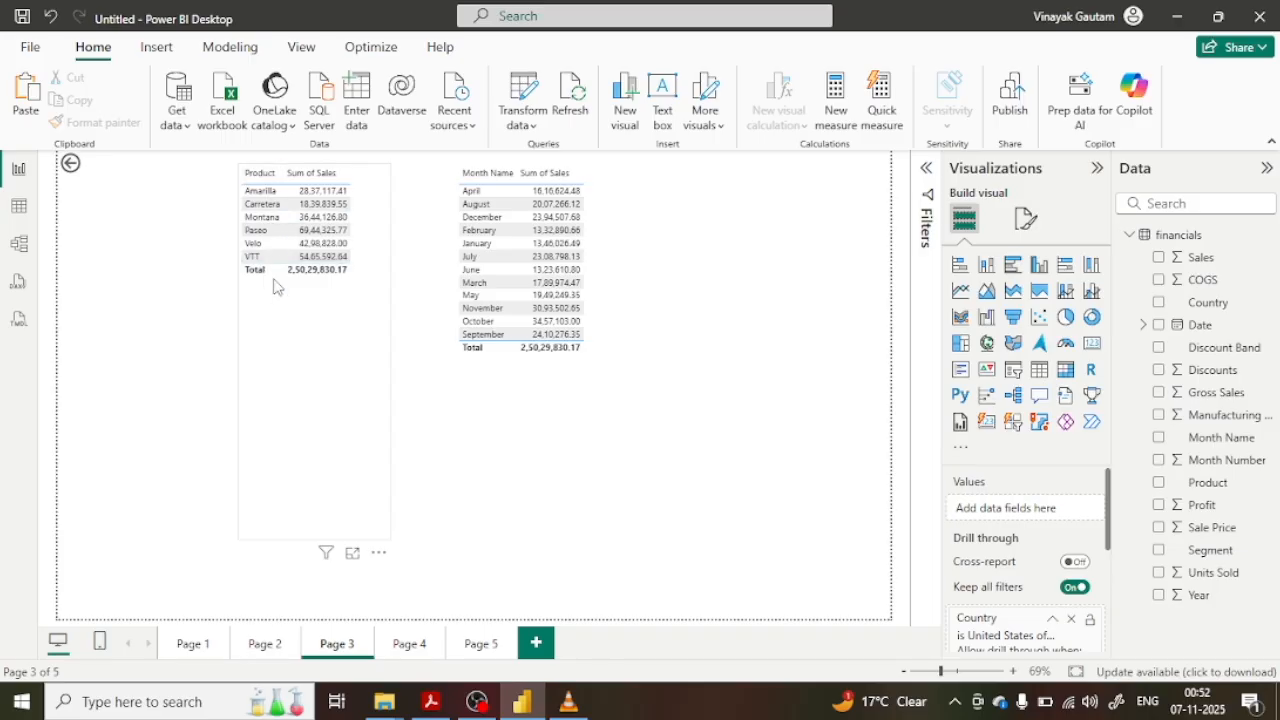
Step: Check whether the Government bar on Page 2 still offers drill through, and return to Page 3
left_click(266, 644)
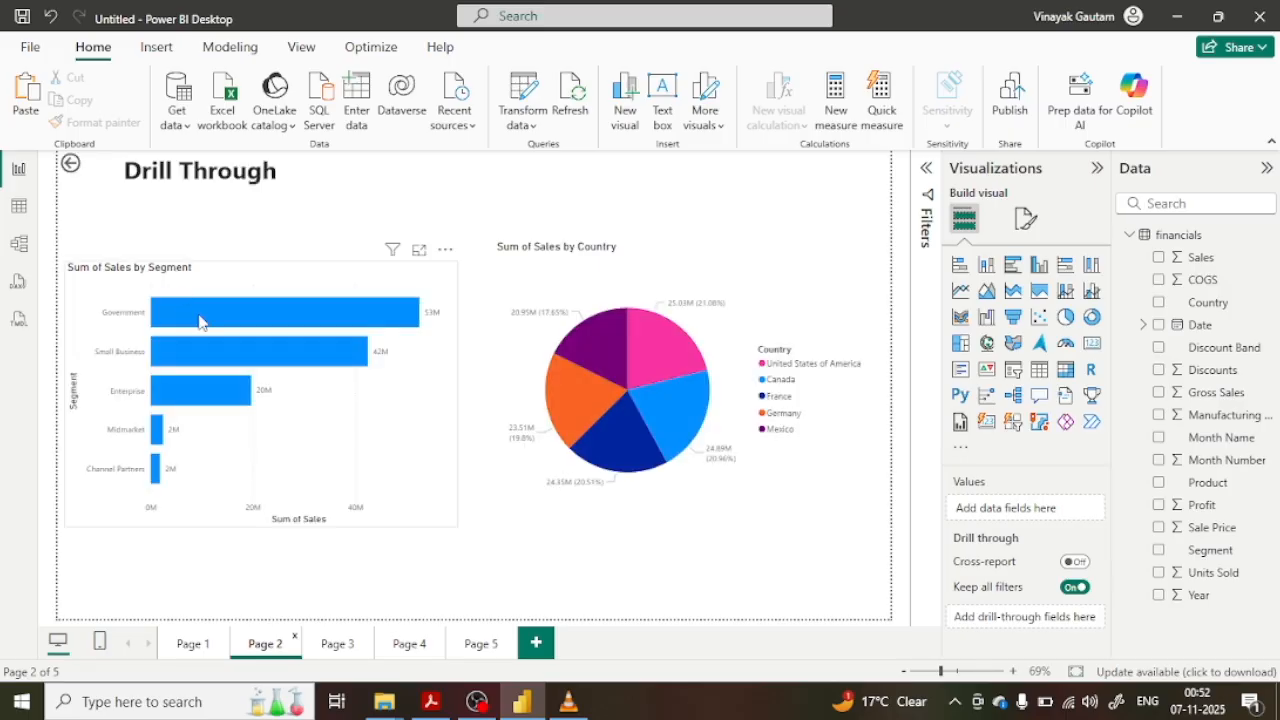
right_click(199, 321)
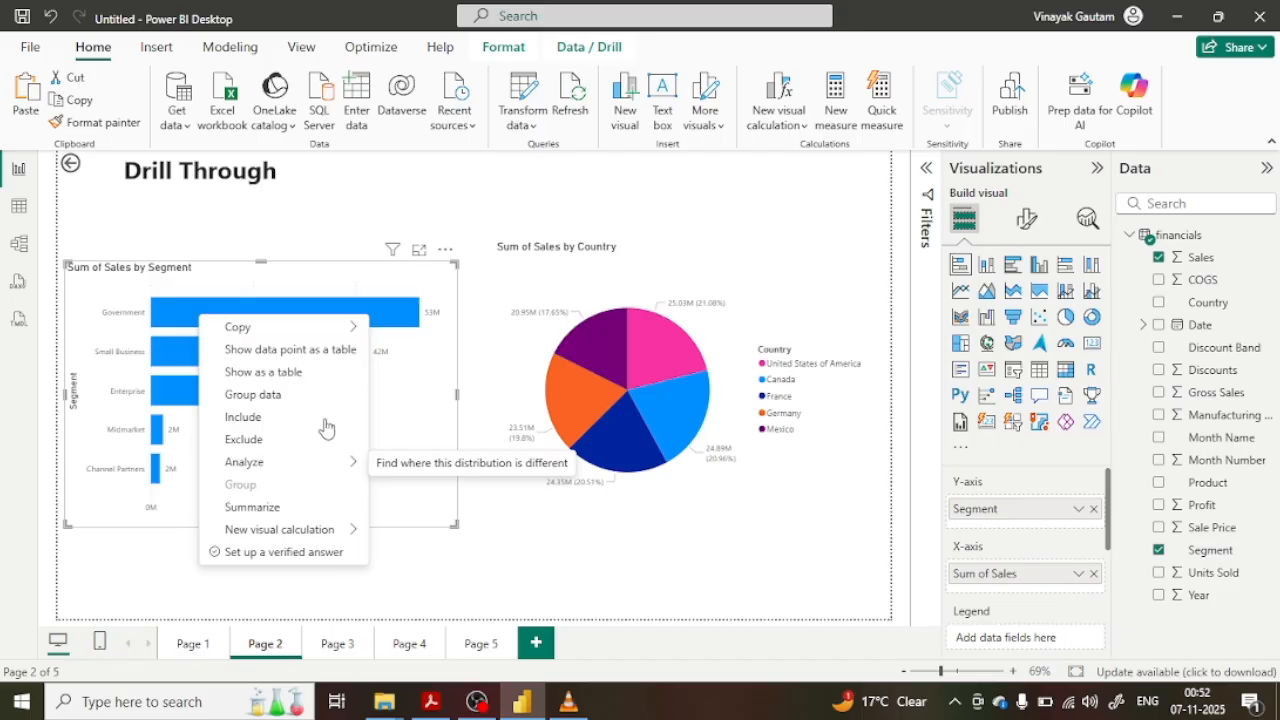
left_click(427, 416)
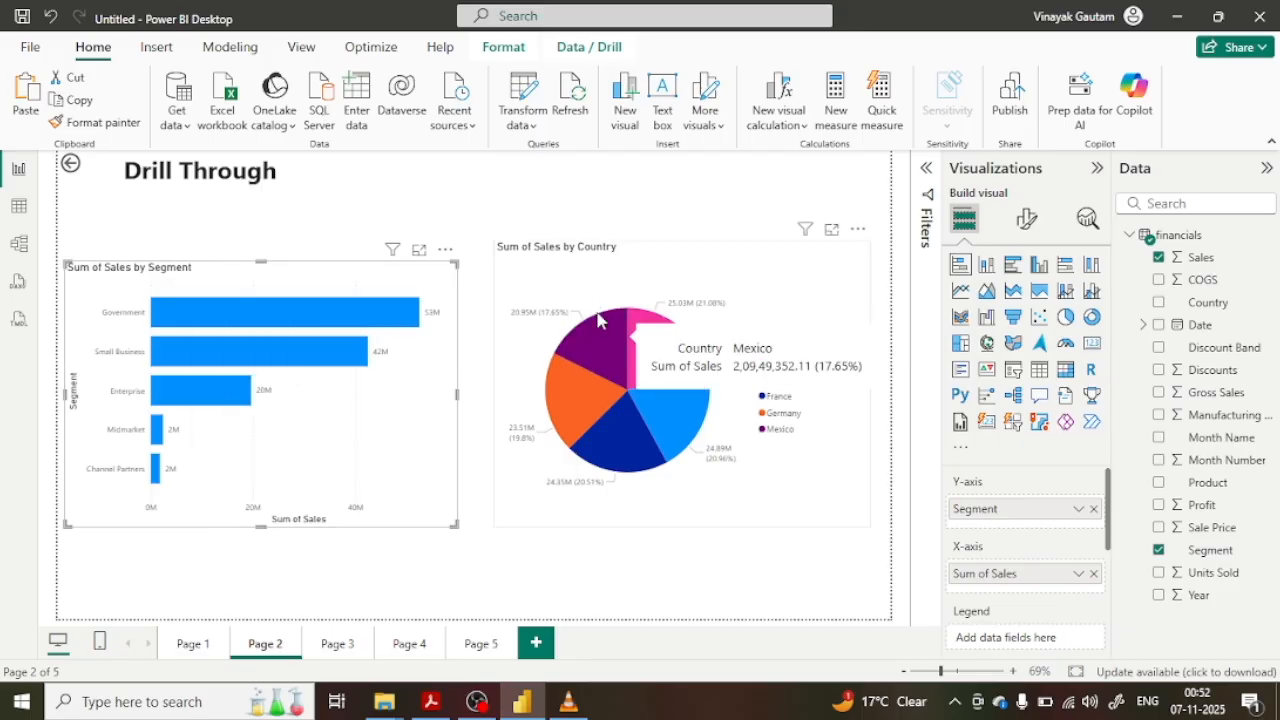
left_click(337, 645)
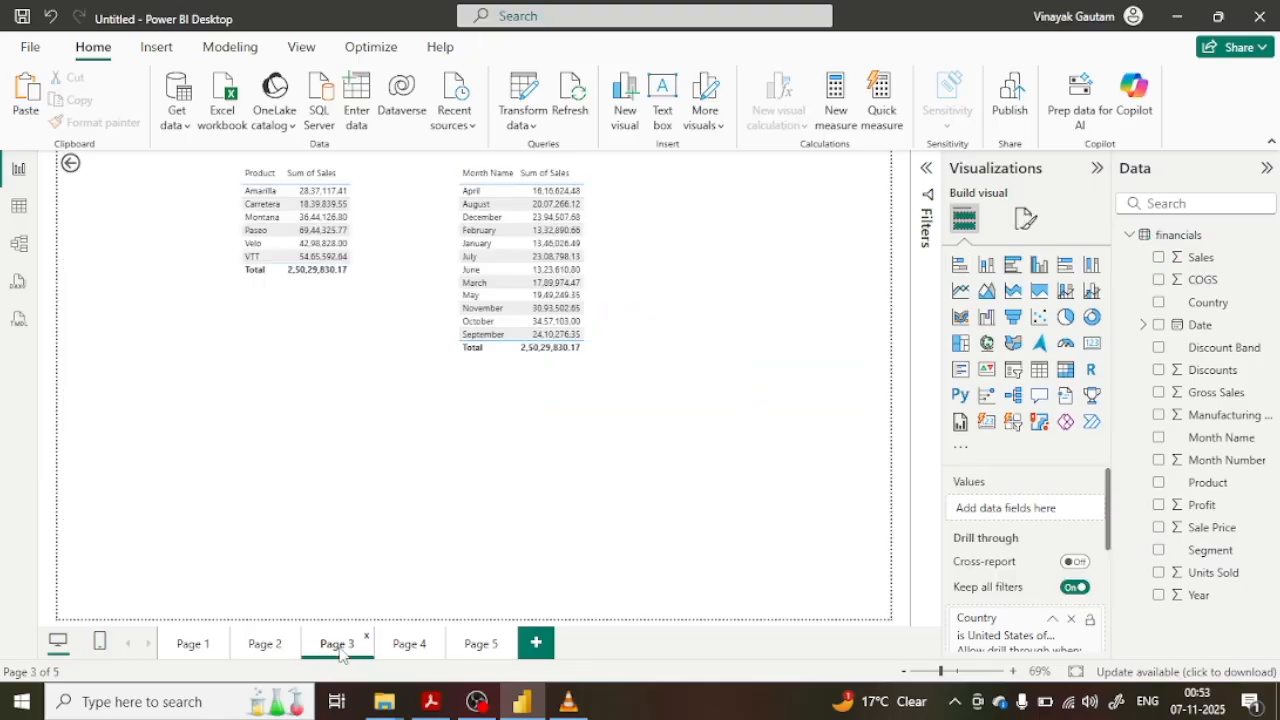